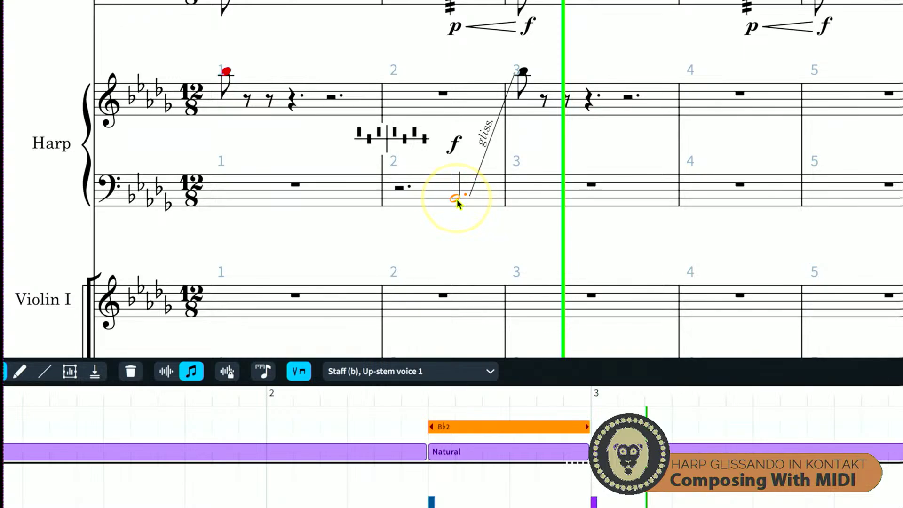
- Play back the harp glissando from its bass-staff start note in bar 2 and inspect its end note in bar 3
{"action": "key", "text": "p"}
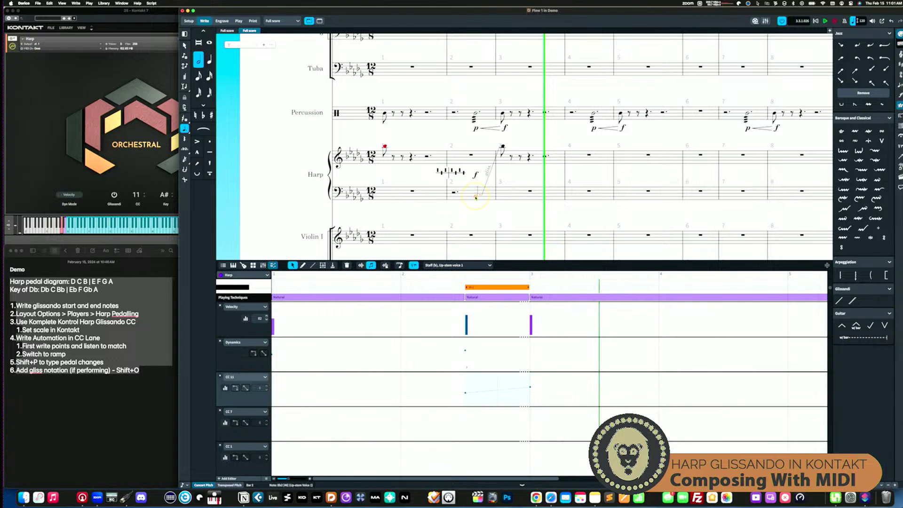
{"action": "left_click", "coordinate": [502, 150]}
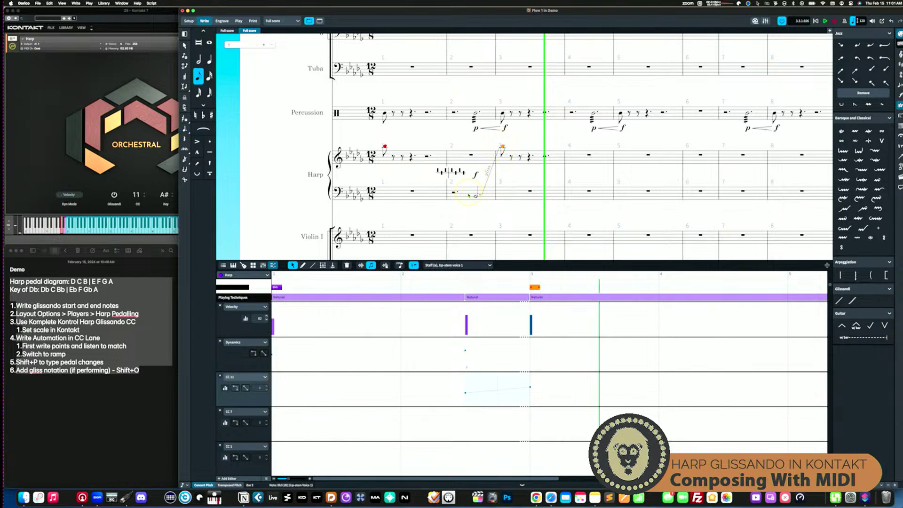
{"action": "left_click", "coordinate": [476, 197]}
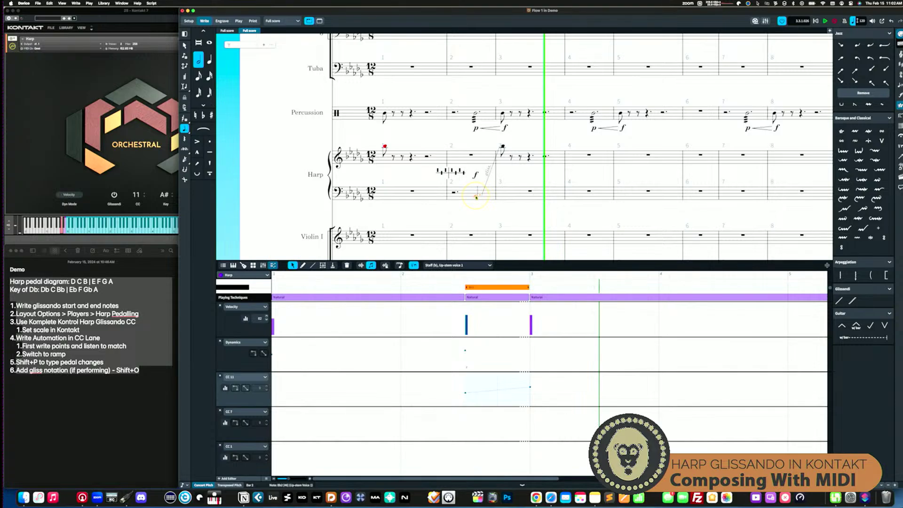
{"action": "key", "text": "space"}
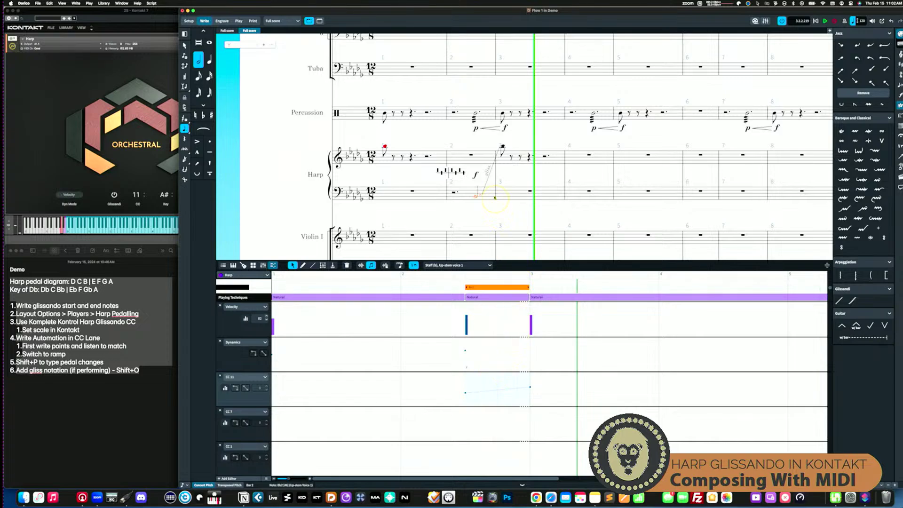
- Delete the glissando line between the harp's bass note in bar 2 and the treble note in bar 3
{"action": "left_click", "coordinate": [488, 173]}
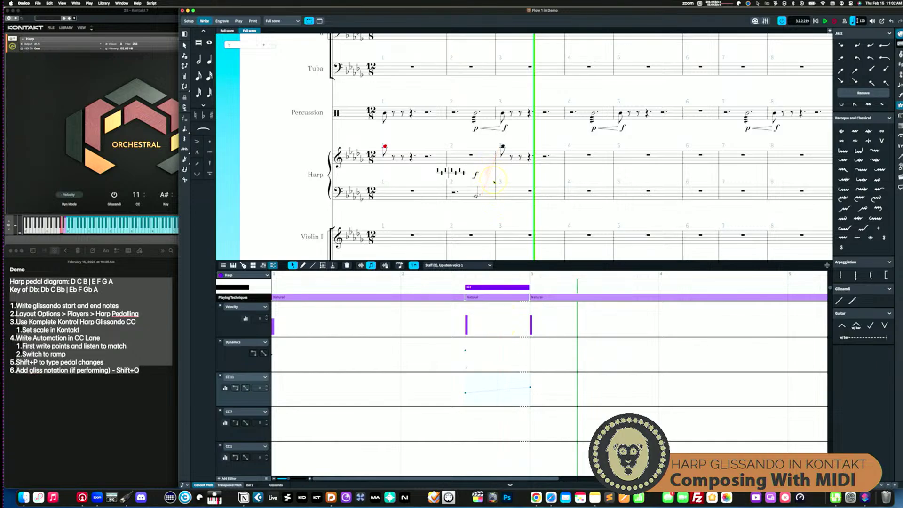
{"action": "key", "text": "Left"}
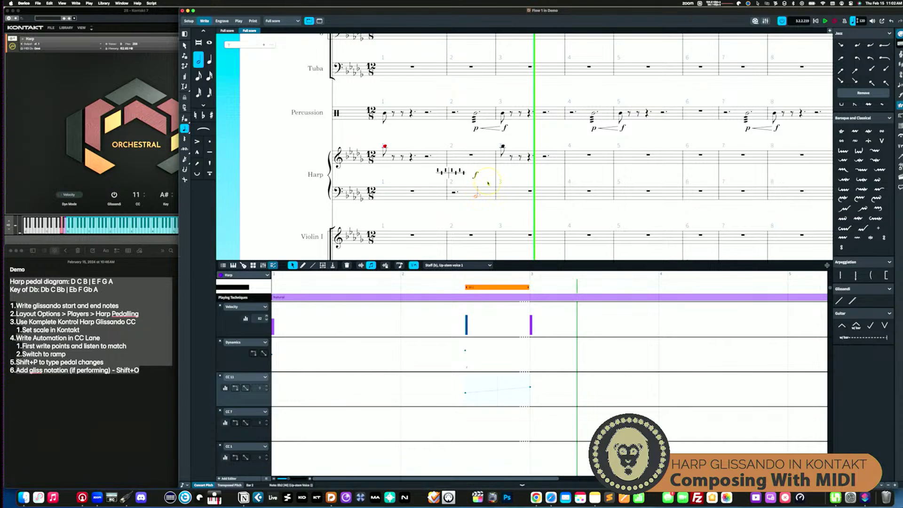
- Review the Harp Pedaling settings for players in the Layout Options, and close the dialog
{"action": "key", "text": "super+shift+l"}
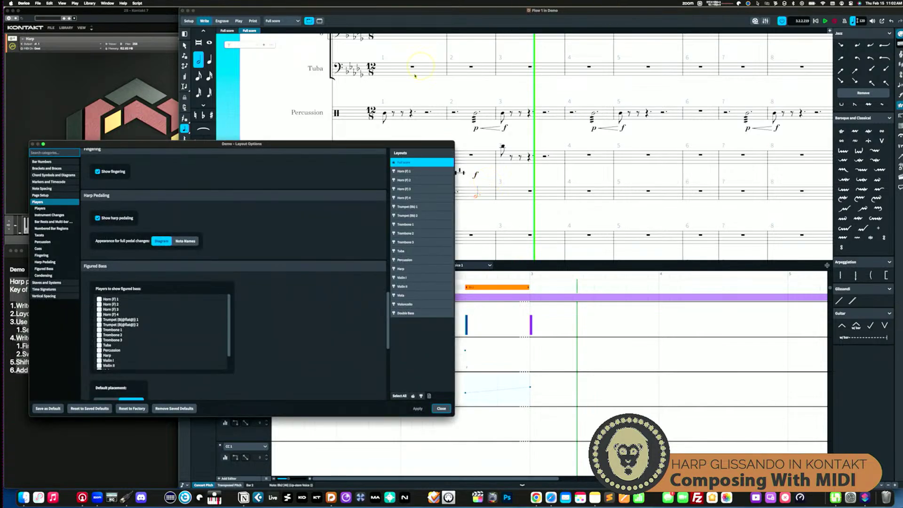
{"action": "left_click_drag", "start_coordinate": [359, 142], "coordinate": [550, 80]}
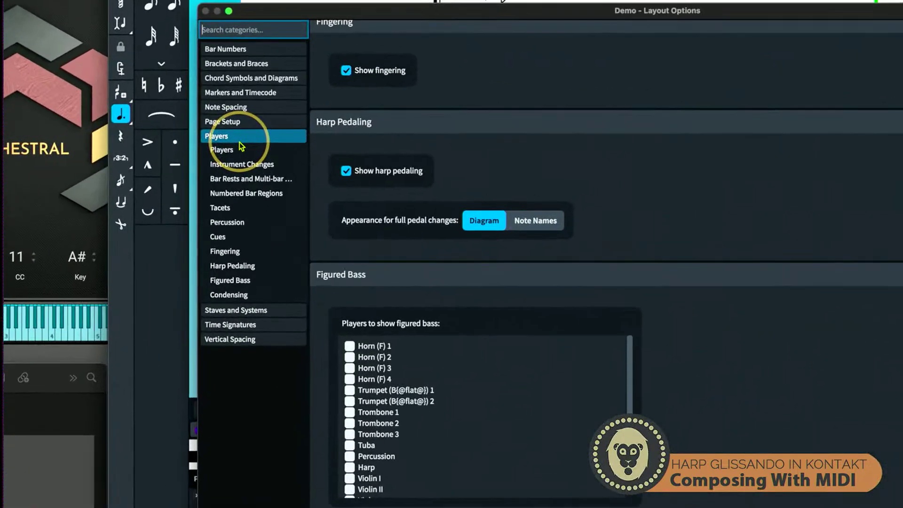
{"action": "left_click", "coordinate": [236, 267]}
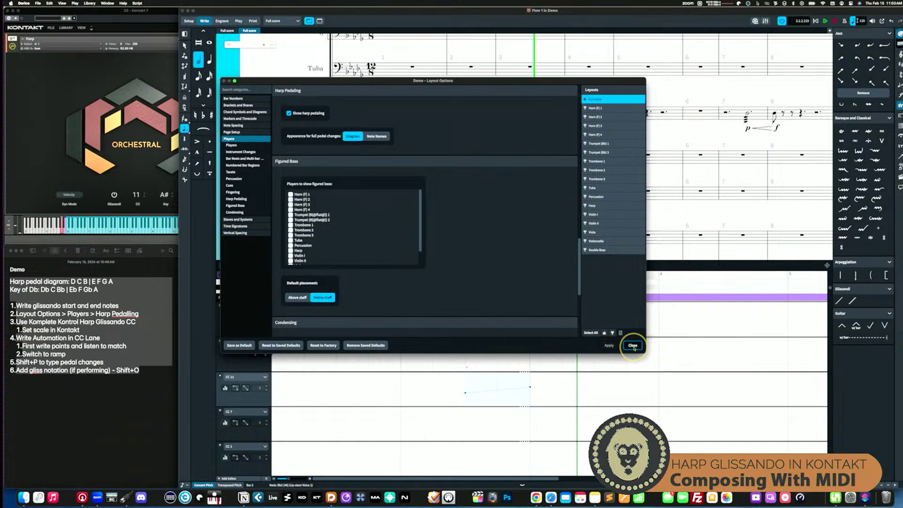
{"action": "left_click", "coordinate": [633, 346]}
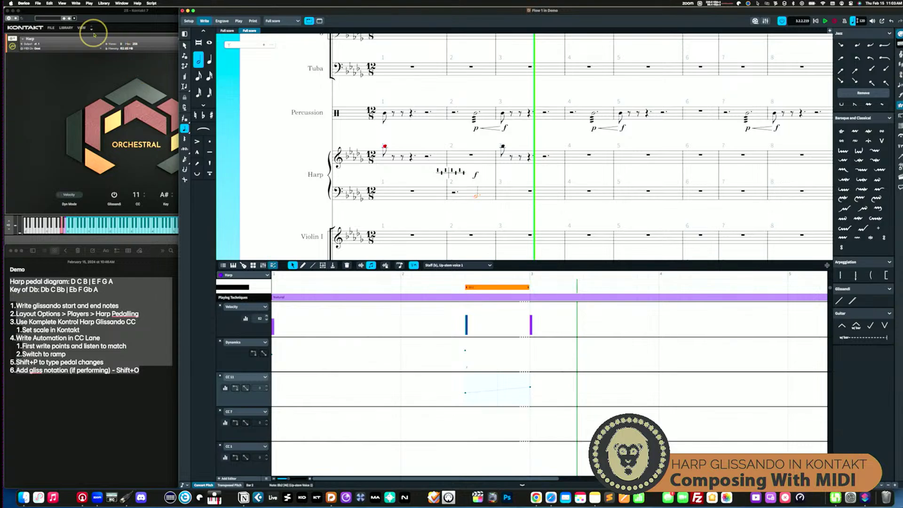
- Switch to the Kontakt harp instrument and search its library for "harp"
{"action": "left_click", "coordinate": [92, 14]}
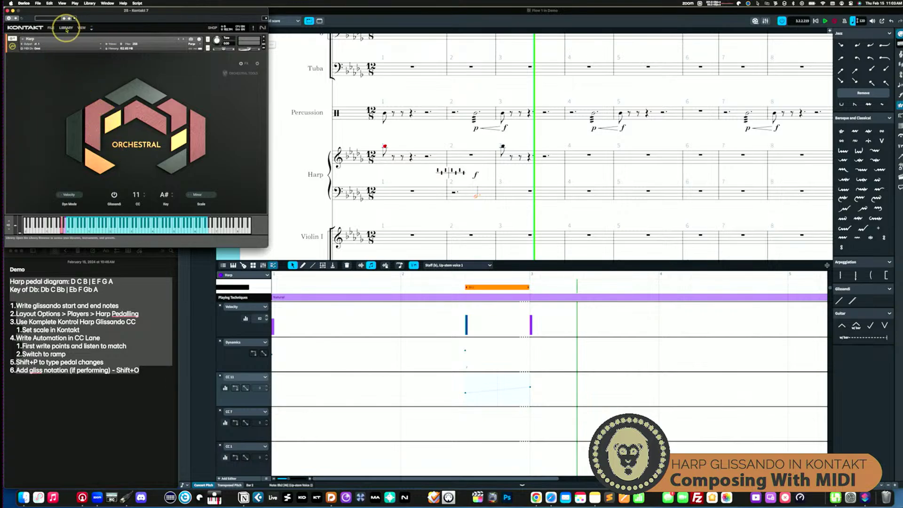
{"action": "left_click", "coordinate": [65, 28]}
{"action": "left_click", "coordinate": [52, 42]}
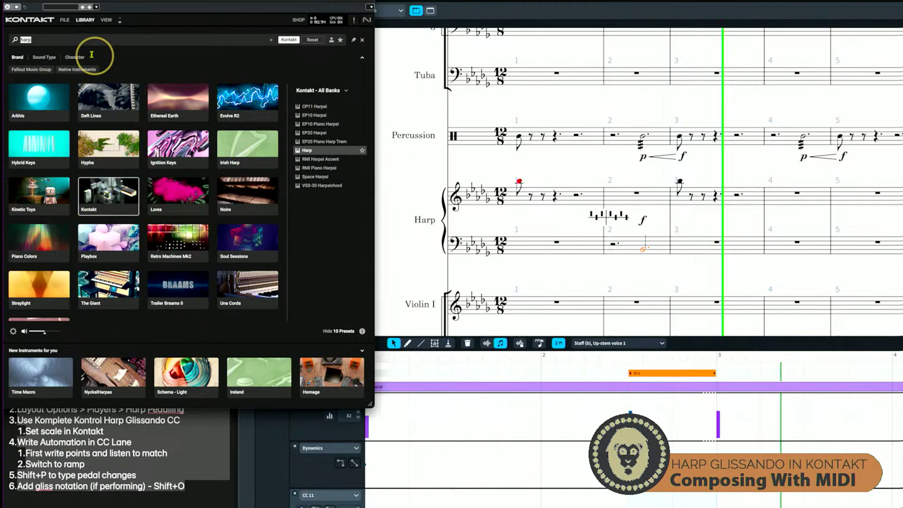
{"action": "left_click", "coordinate": [271, 39]}
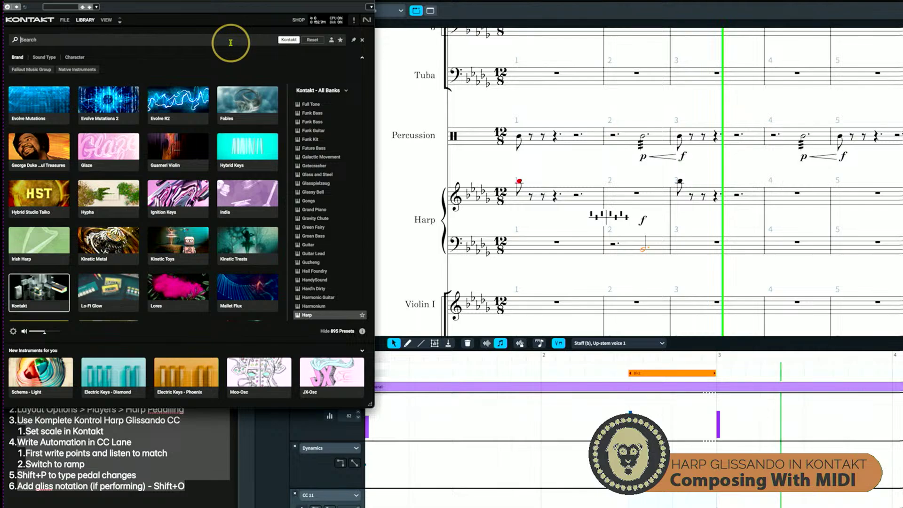
{"action": "type", "text": "harp"}
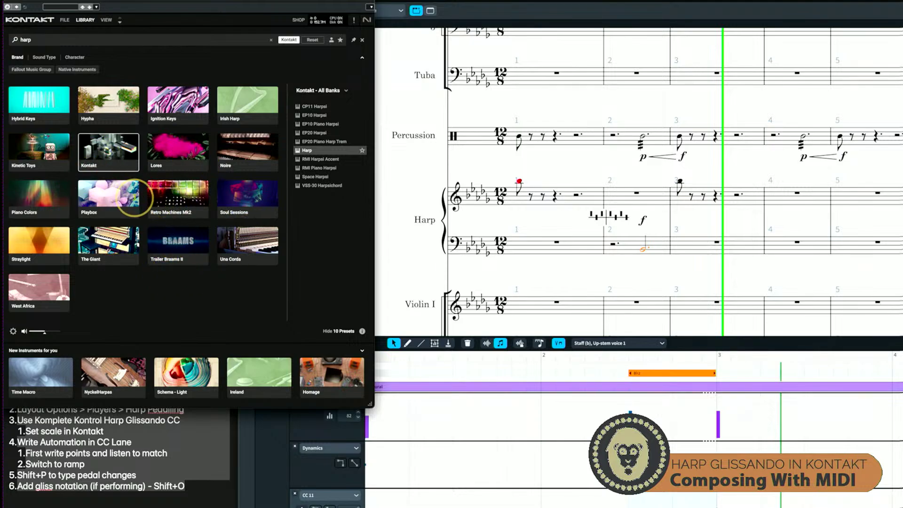
- Mark the Harp preset of the Kontakt library as a favourite and close the library browser
{"action": "left_click", "coordinate": [106, 158]}
{"action": "left_click", "coordinate": [106, 159]}
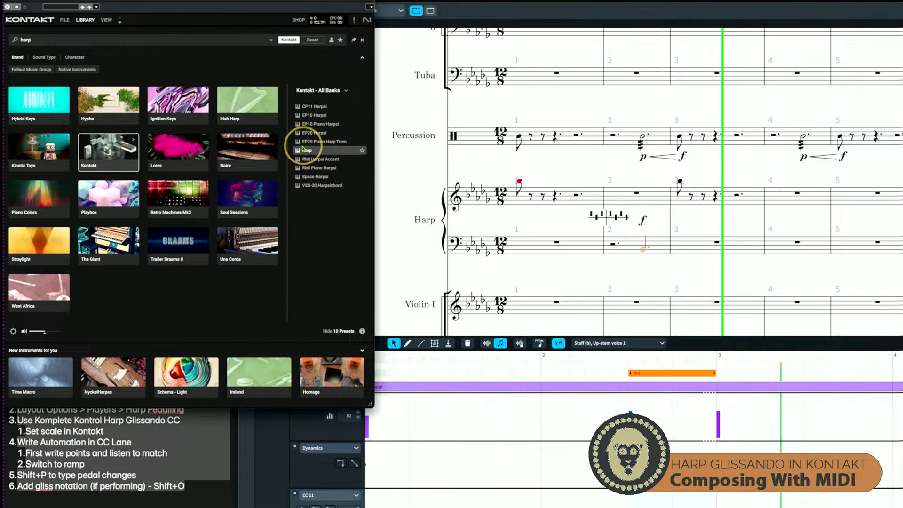
{"action": "left_click", "coordinate": [361, 150]}
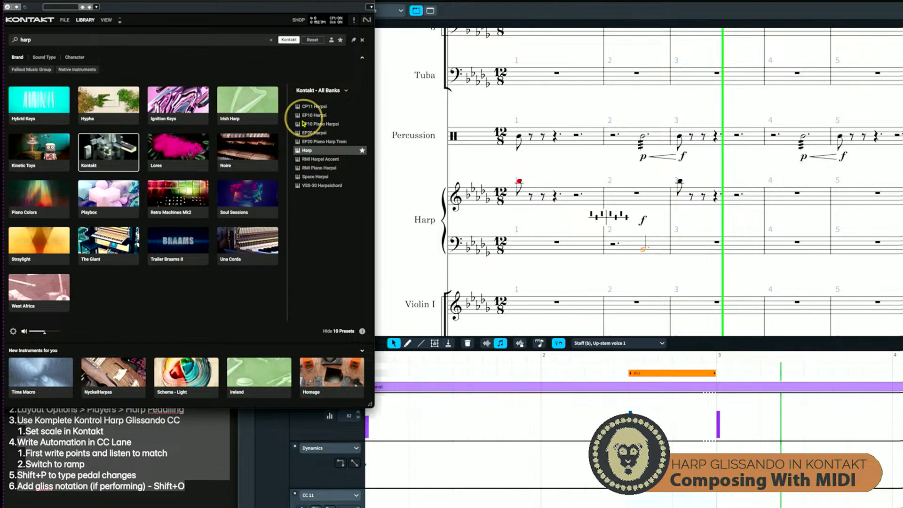
{"action": "left_click", "coordinate": [362, 40]}
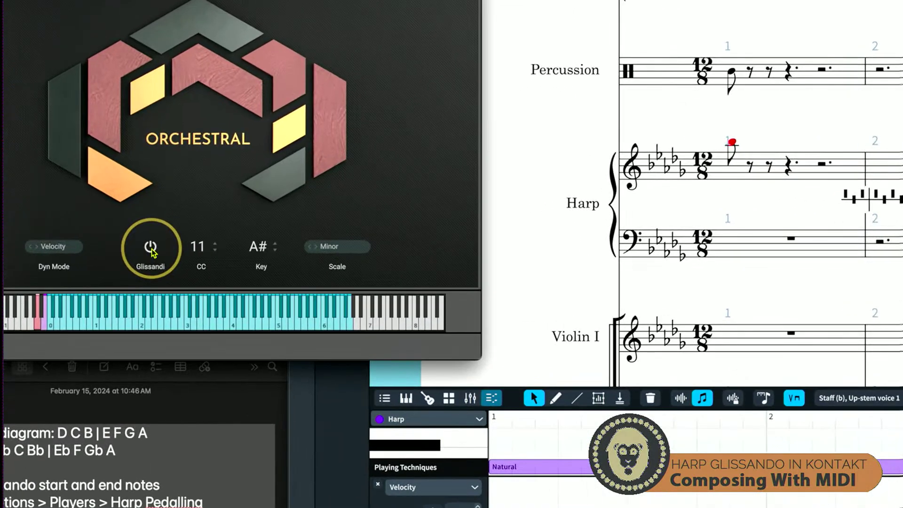
- Switch the harp's Glissandi option off and on again, and check the available glissando scales
{"action": "left_click", "coordinate": [151, 249]}
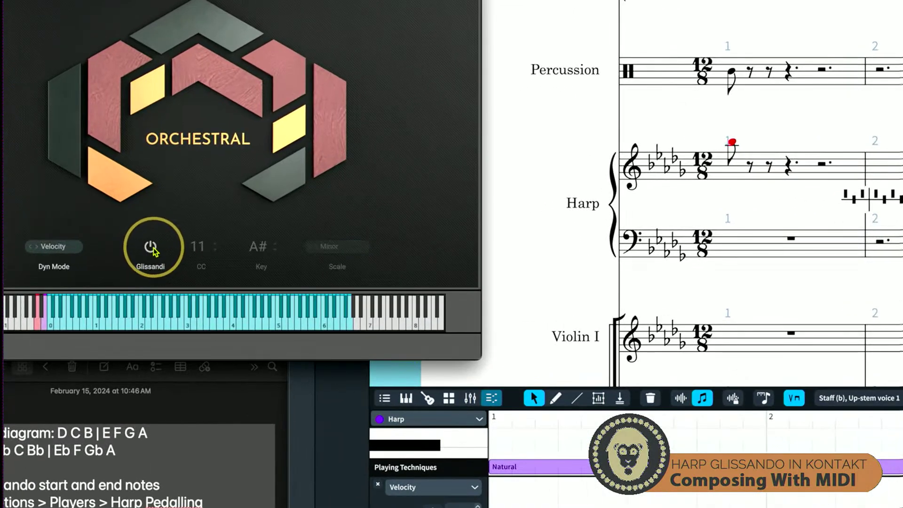
{"action": "left_click", "coordinate": [151, 248]}
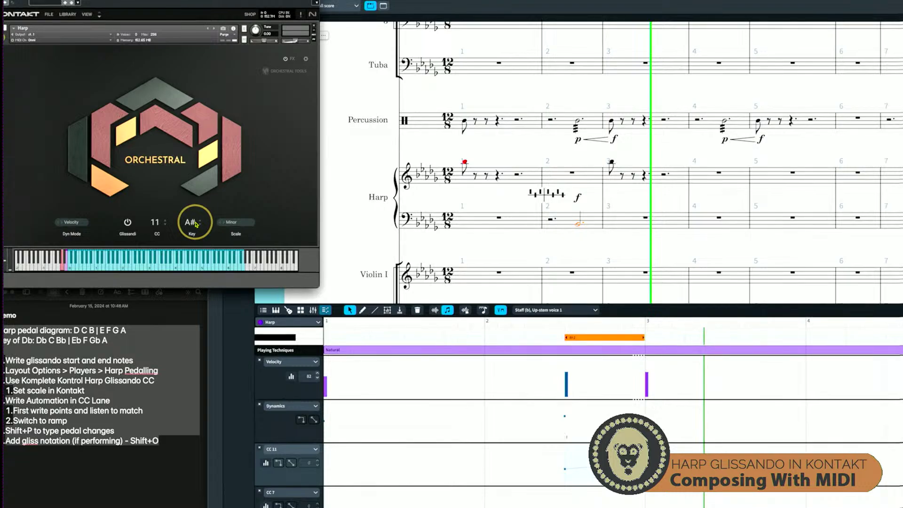
{"action": "left_click", "coordinate": [238, 223]}
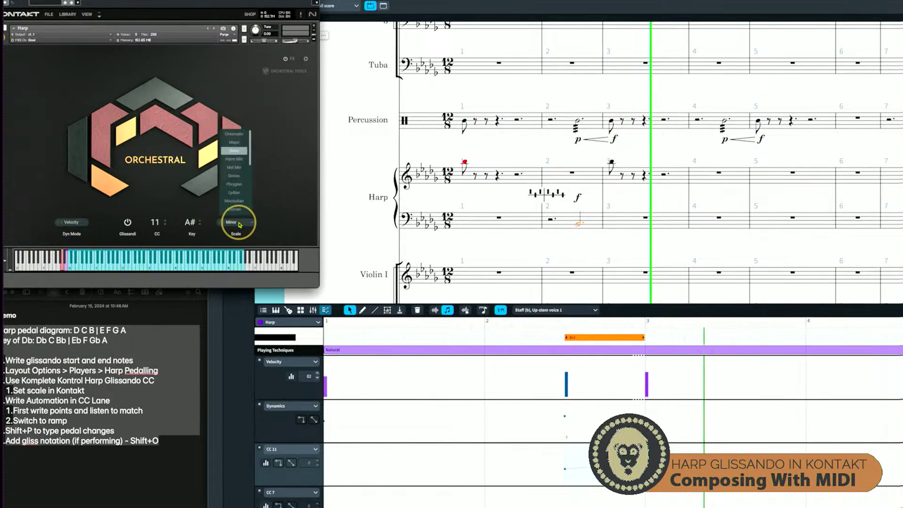
{"action": "left_click", "coordinate": [265, 212]}
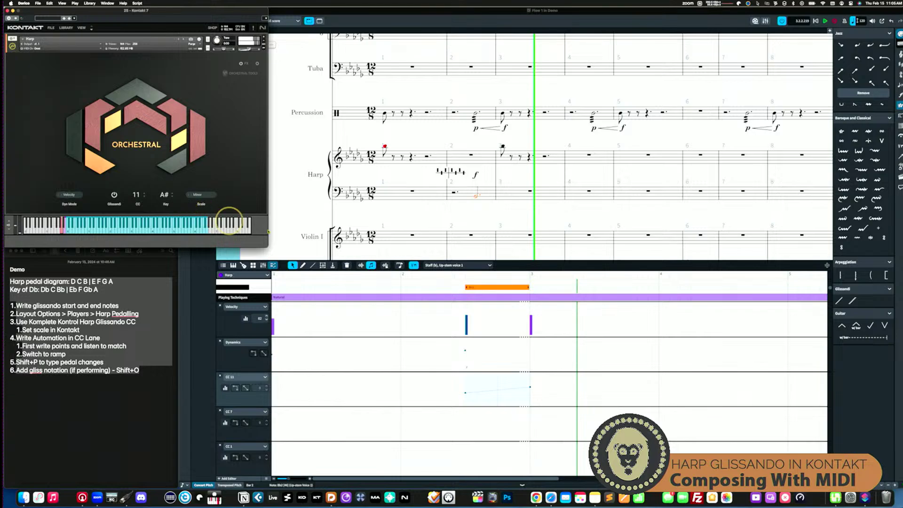
- Examine the harp's glissando start note and pedal diagram in bar 2 against the Kontakt key and scale settings
{"action": "left_click", "coordinate": [476, 196]}
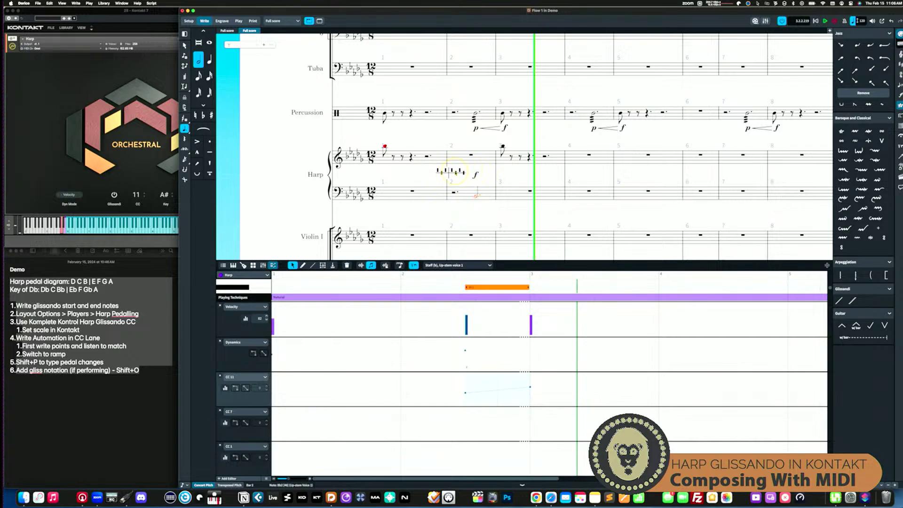
{"action": "left_click", "coordinate": [454, 173]}
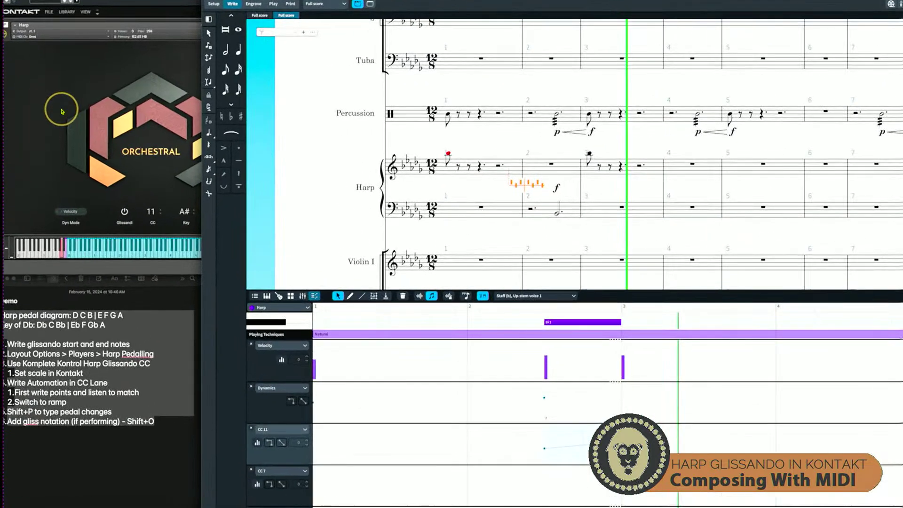
{"action": "left_click", "coordinate": [62, 111]}
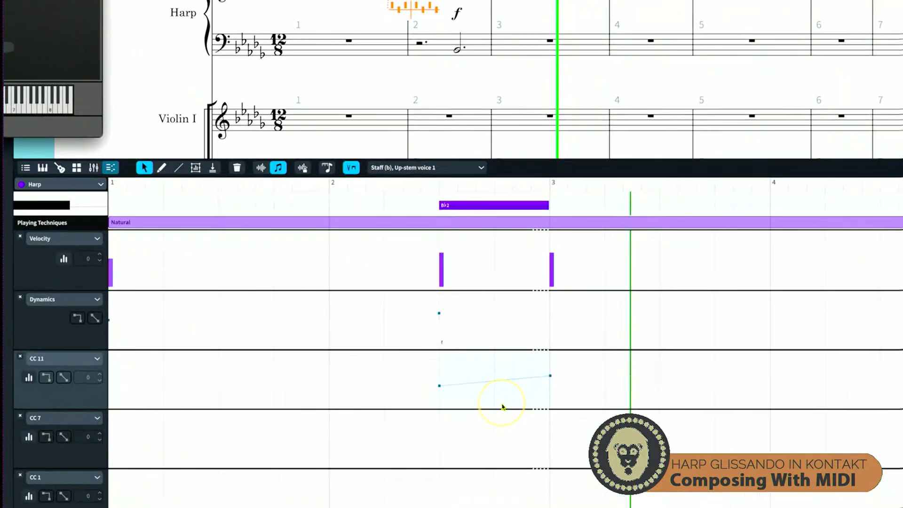
- Inspect the start and end points of the harp's CC 11 automation together with the matching glissando notes
{"action": "left_click", "coordinate": [439, 386]}
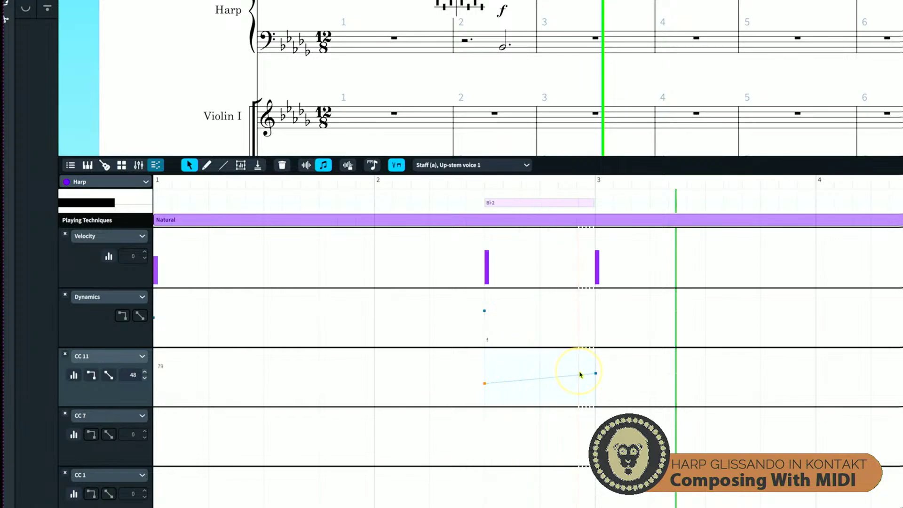
{"action": "left_click", "coordinate": [689, 373]}
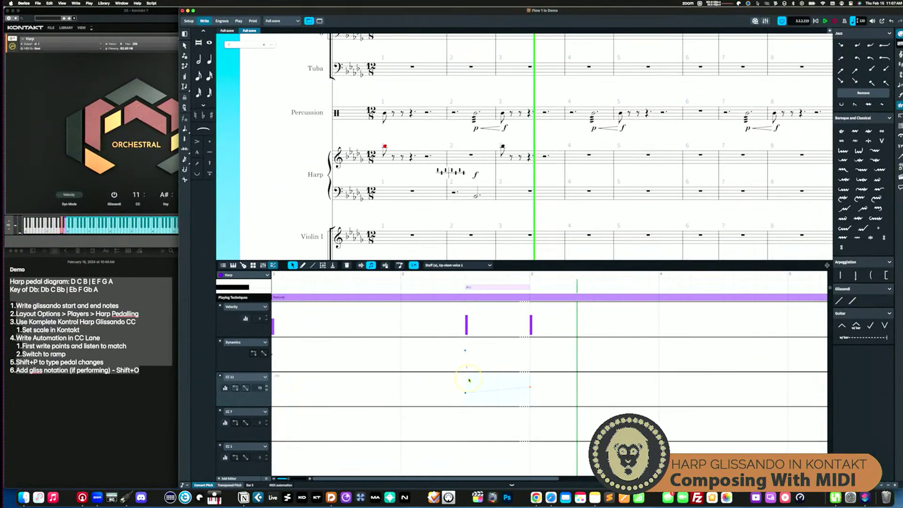
{"action": "left_click", "coordinate": [465, 394]}
{"action": "left_click", "coordinate": [476, 196]}
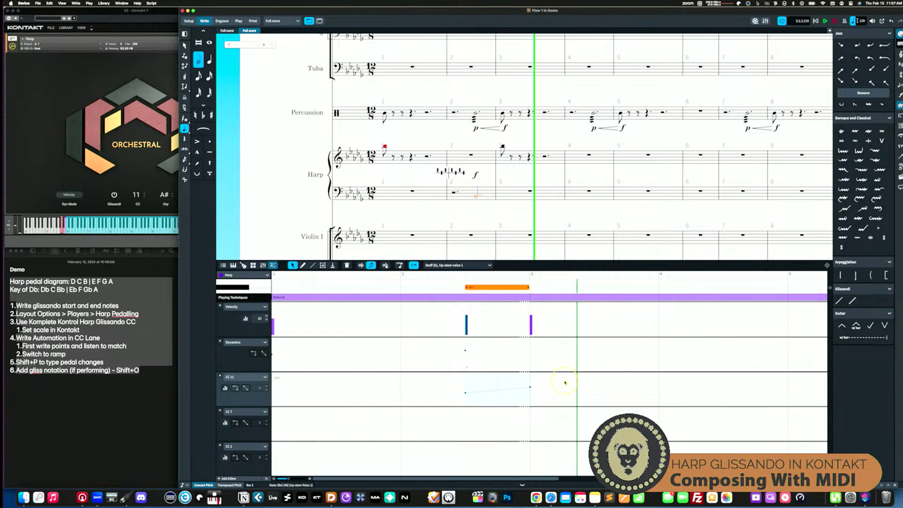
{"action": "left_click", "coordinate": [530, 387]}
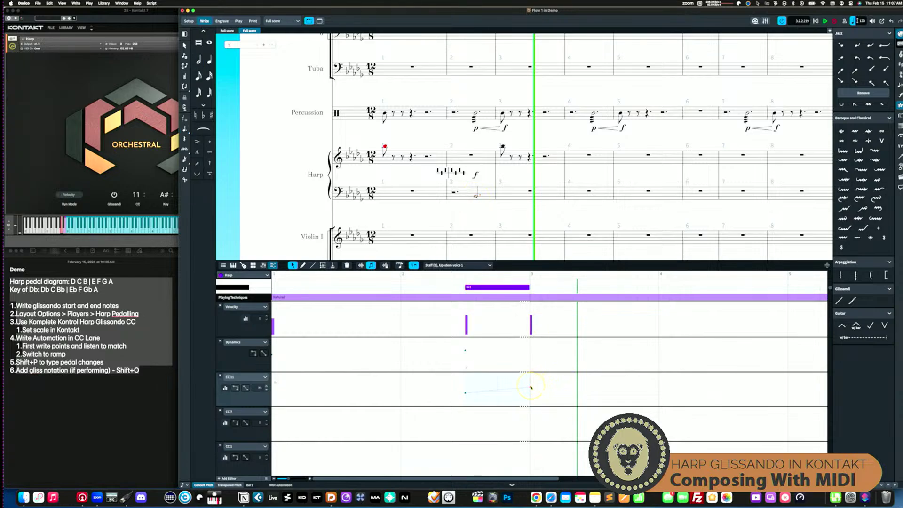
{"action": "left_click", "coordinate": [502, 146]}
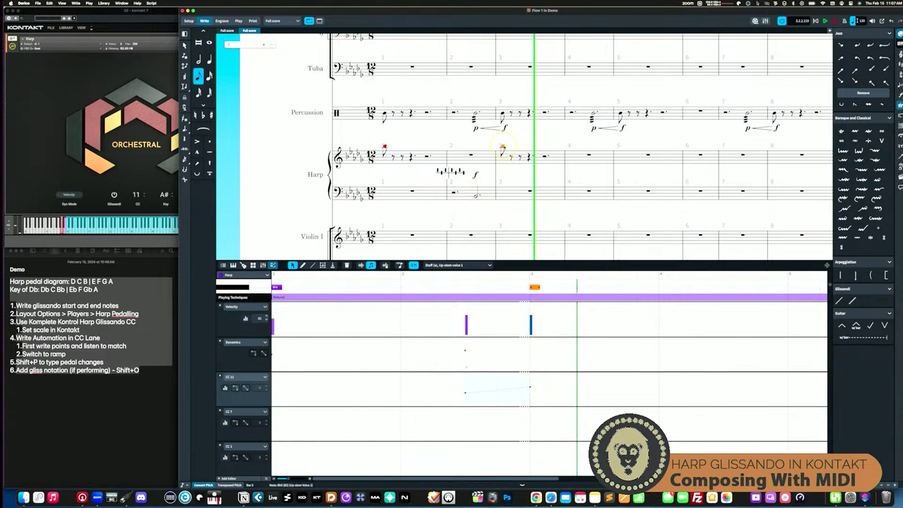
- Change the harp's CC 11 automation after the bar 2 start point from a ramp to a constant value
{"action": "left_click", "coordinate": [507, 389]}
{"action": "left_click", "coordinate": [465, 393]}
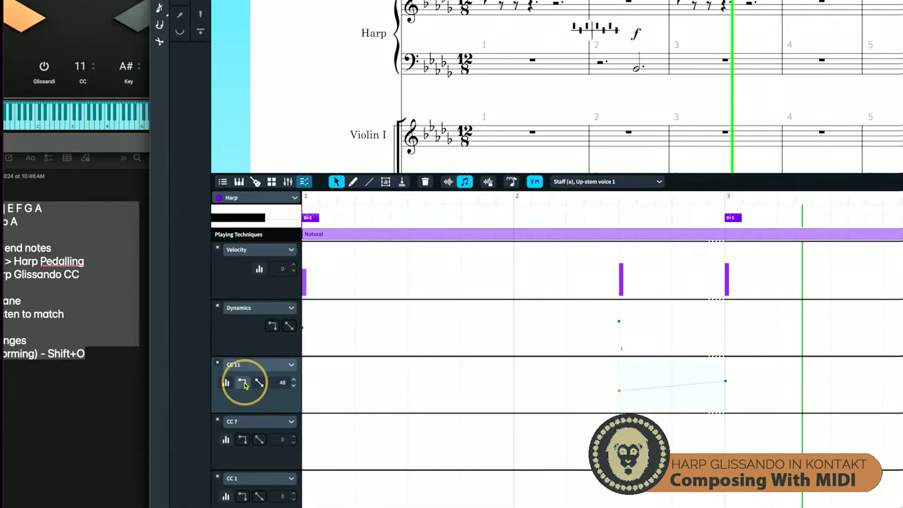
{"action": "left_click", "coordinate": [234, 387]}
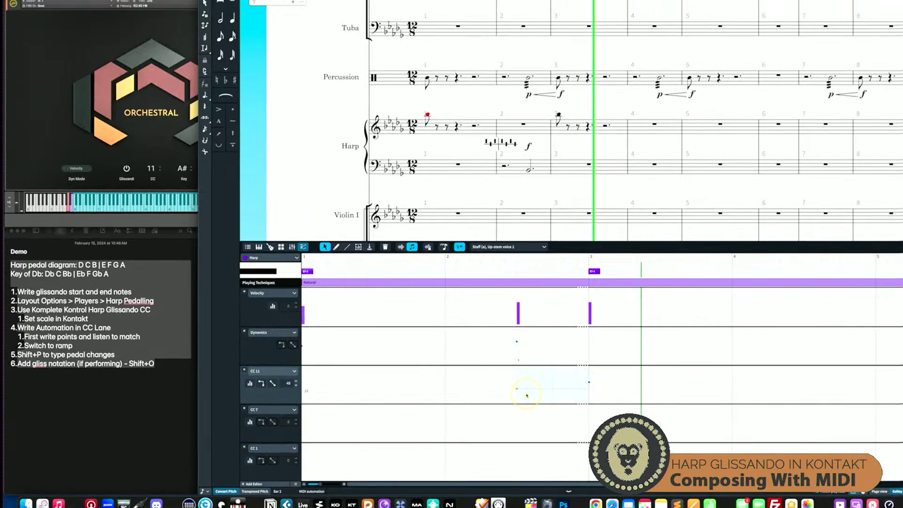
{"action": "key", "text": "Escape"}
- Play back the passage repeatedly to check the pitch sounded by the CC 11 start point in bar 2
{"action": "left_click", "coordinate": [517, 389]}
{"action": "key", "text": "space"}
{"action": "key", "text": "space"}
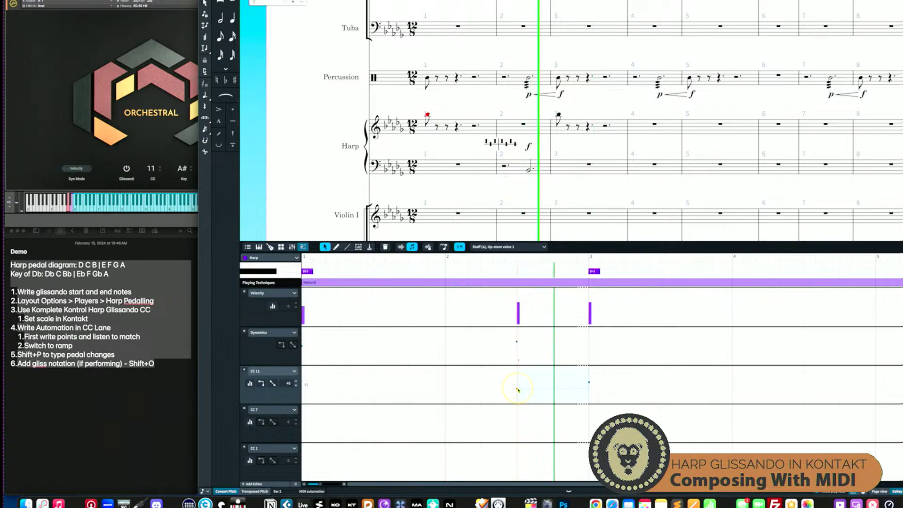
{"action": "key", "text": "space"}
{"action": "key", "text": "space"}
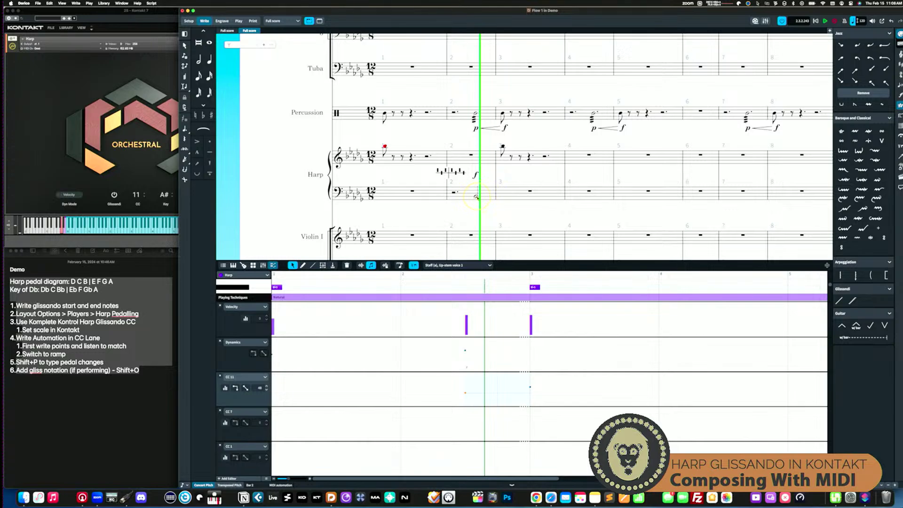
- Play back from the CC 11 end point at bar 3 to check the glissando's final pitch
{"action": "left_click", "coordinate": [531, 388]}
{"action": "key", "text": "p"}
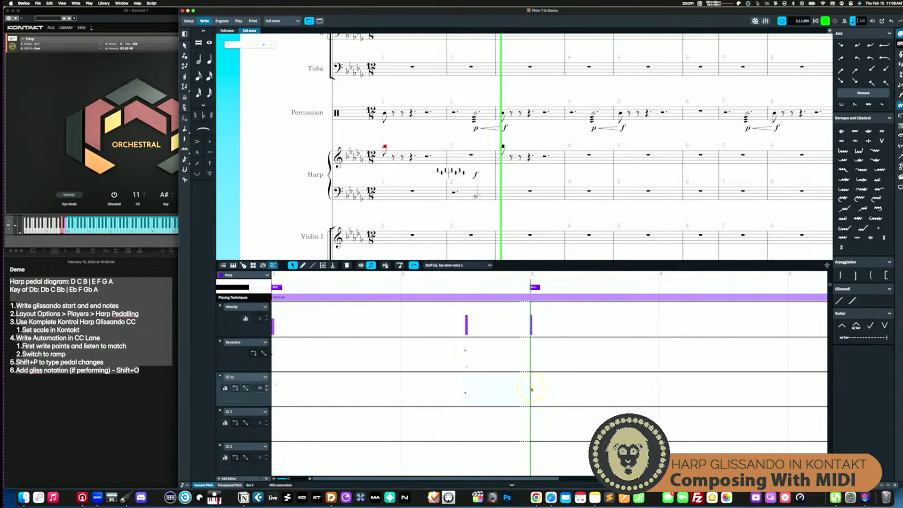
{"action": "key", "text": "space"}
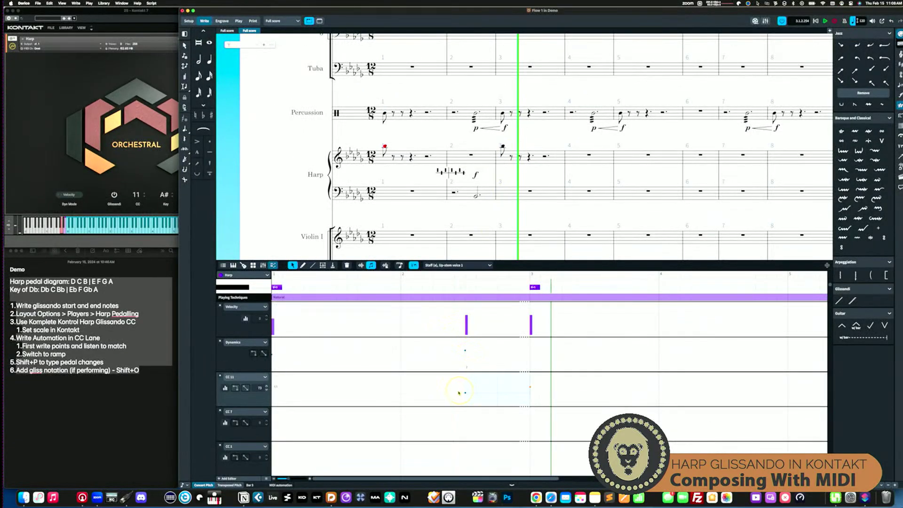
- Change the harp's CC 11 automation between the bar 2 and bar 3 points to a ramp, play the passage, and show Kontakt's Glissandi settings
{"action": "left_click", "coordinate": [460, 392]}
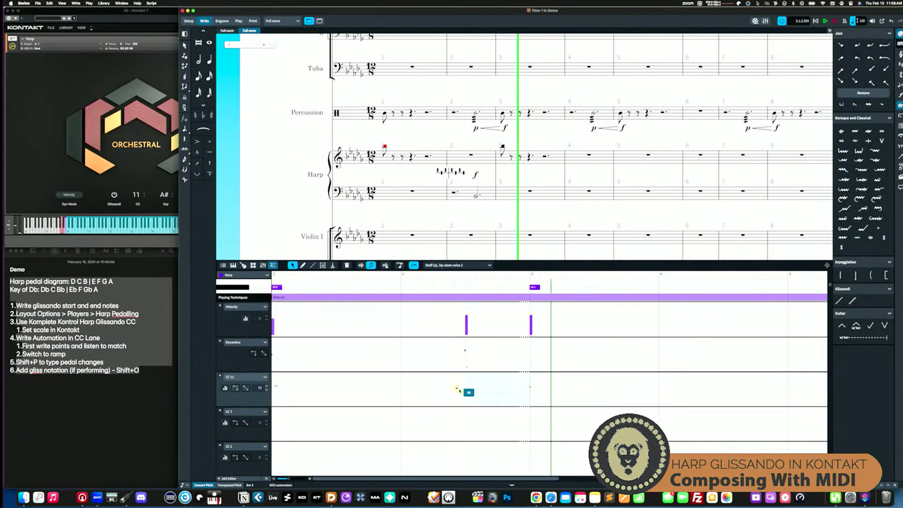
{"action": "left_click", "coordinate": [245, 387]}
{"action": "key", "text": "p"}
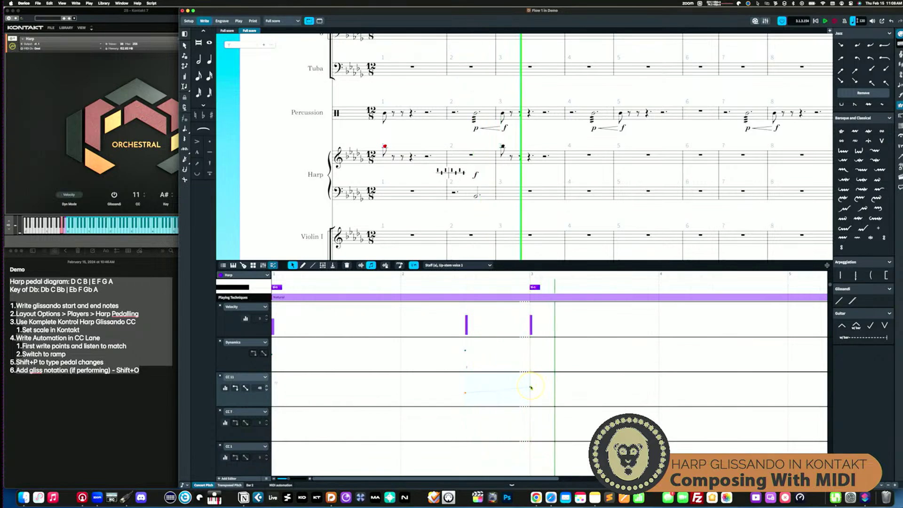
{"action": "left_click", "coordinate": [48, 179]}
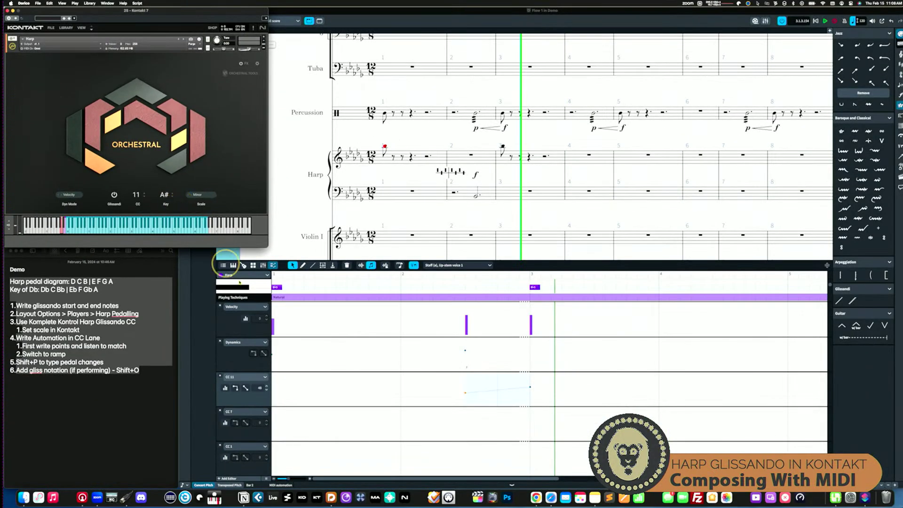
- Add a glissando line from the harp's dotted half note in bar 2 to the high note in bar 3
{"action": "left_click", "coordinate": [476, 197]}
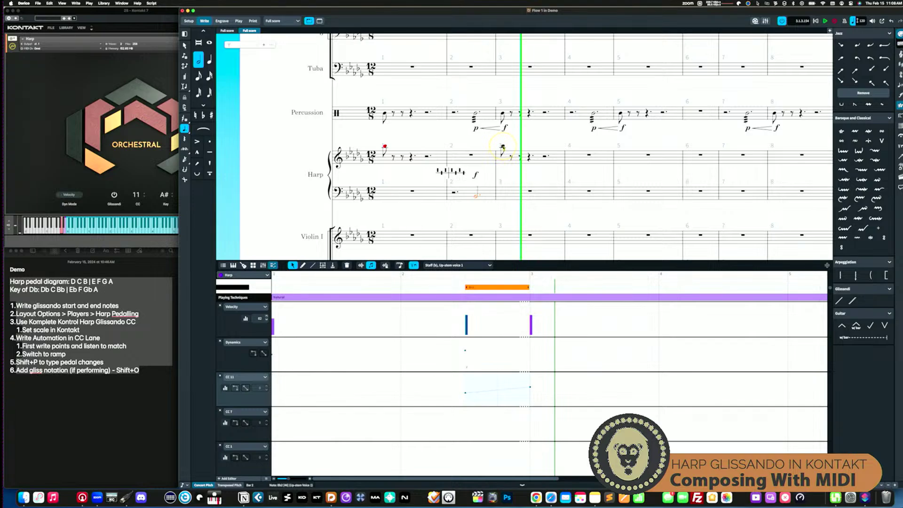
{"action": "left_click", "coordinate": [502, 147], "text": "super"}
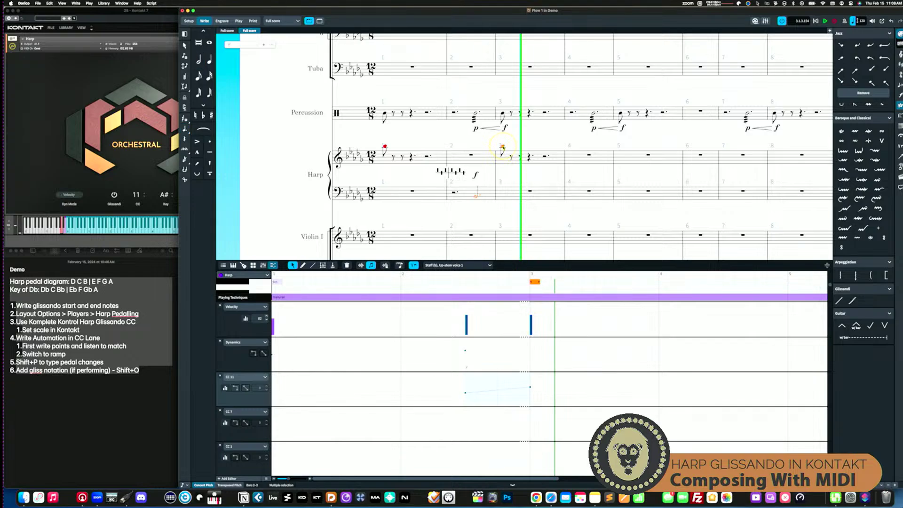
{"action": "key", "text": "shift+o"}
{"action": "key", "text": "Return"}
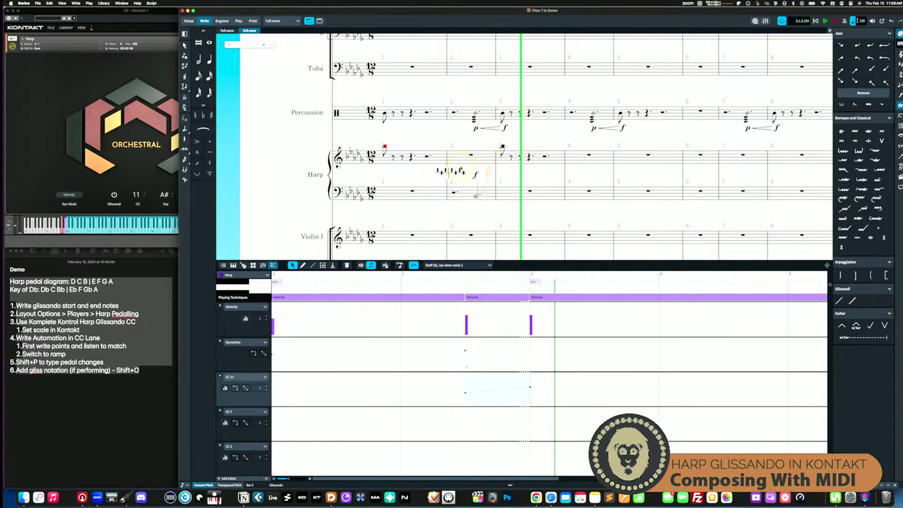
- Review the Harp Pedalling display options in Layout Options and the harp pedal diagram in bar 2
{"action": "key", "text": "super+shift+l"}
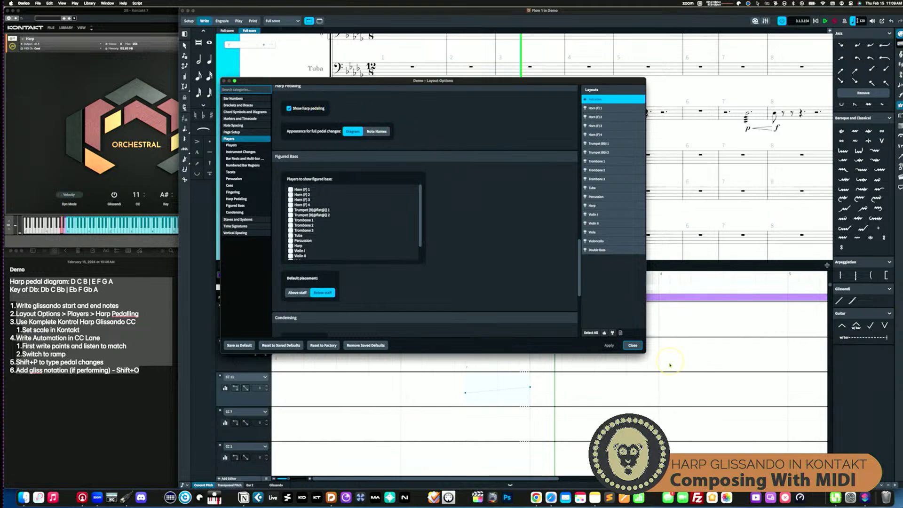
{"action": "left_click", "coordinate": [632, 345]}
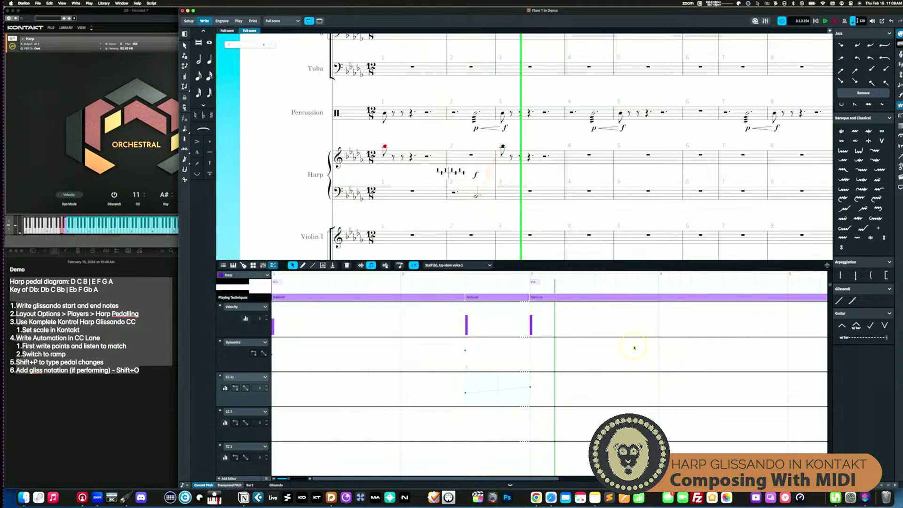
{"action": "left_click", "coordinate": [450, 172]}
- Try adding a second harp pedal diagram at the bar 4 rest in the harp part
{"action": "left_click", "coordinate": [588, 156]}
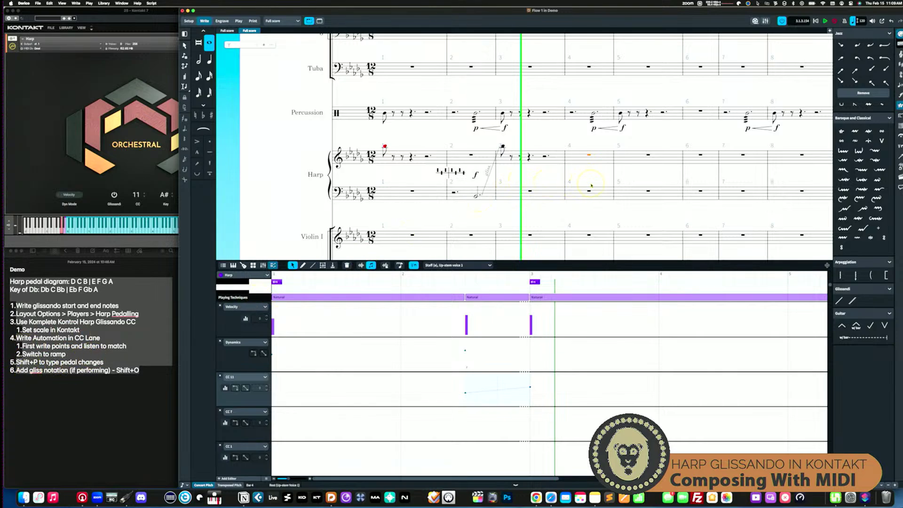
{"action": "key", "text": "shift+p"}
{"action": "type", "text": "f"}
{"action": "type", "text": "l"}
{"action": "key", "text": "Return"}
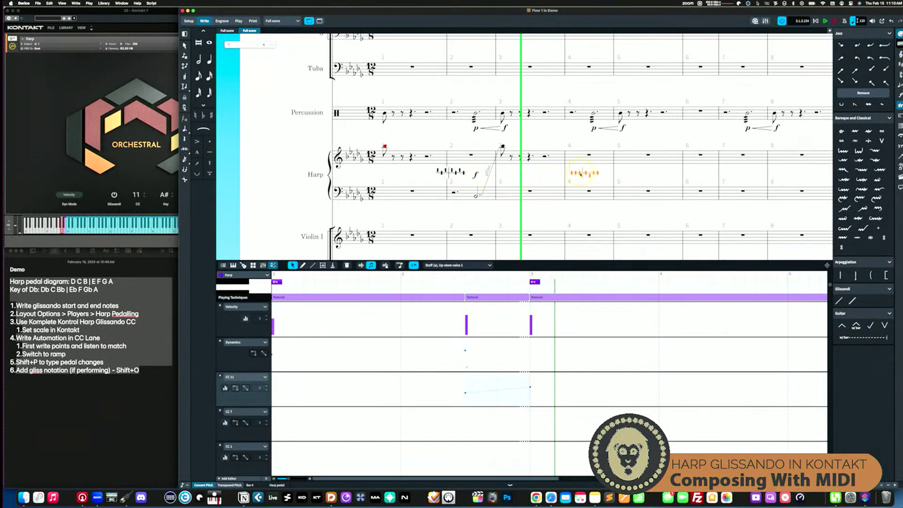
{"action": "left_click", "coordinate": [581, 174]}
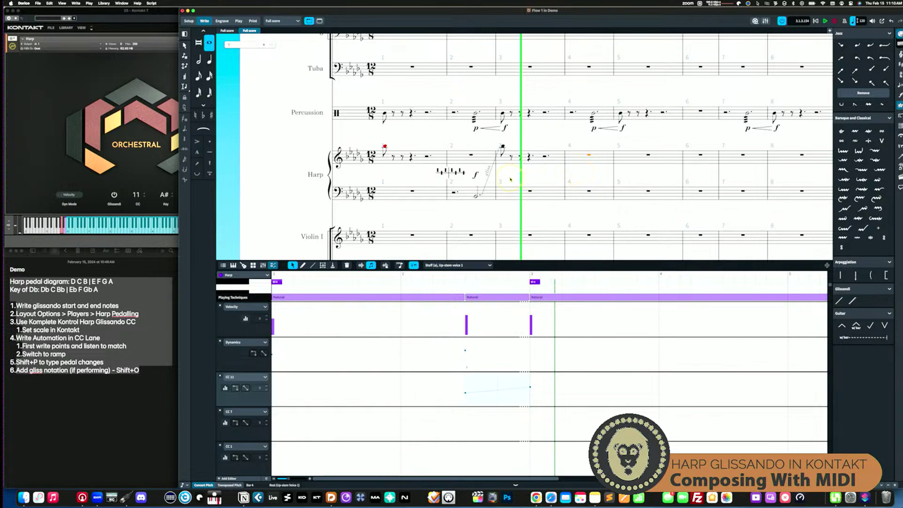